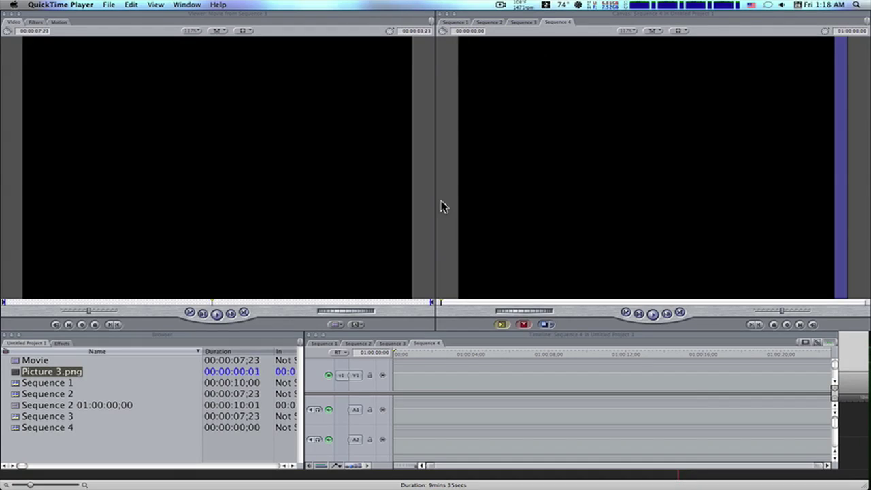
Bring Final Cut Pro to the front, then switch over to VisualHub
click(322, 469)
click(322, 468)
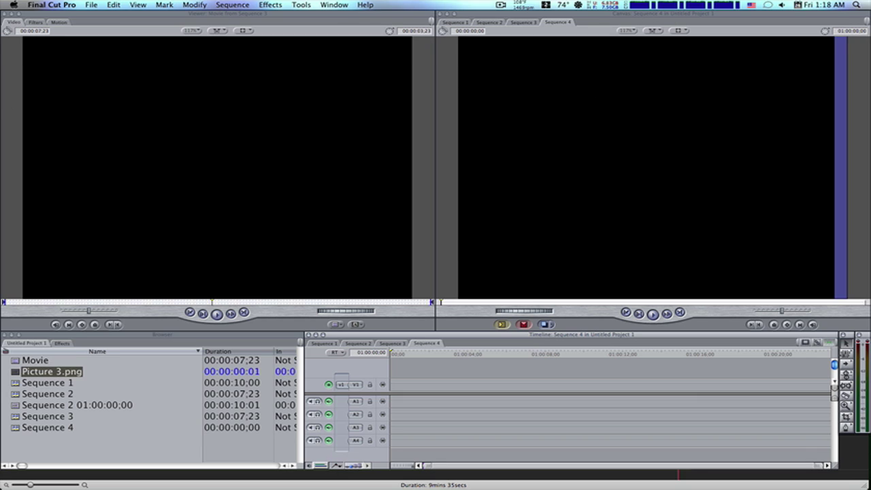
key(super+Tab)
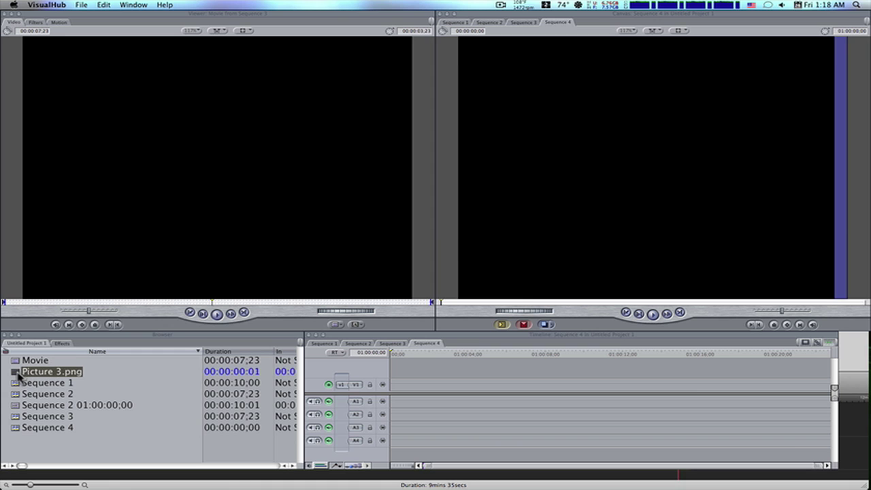
Give Picture 3.png a 00:00:10:01 duration and drop it onto V1 of the sequence
double_click(17, 374)
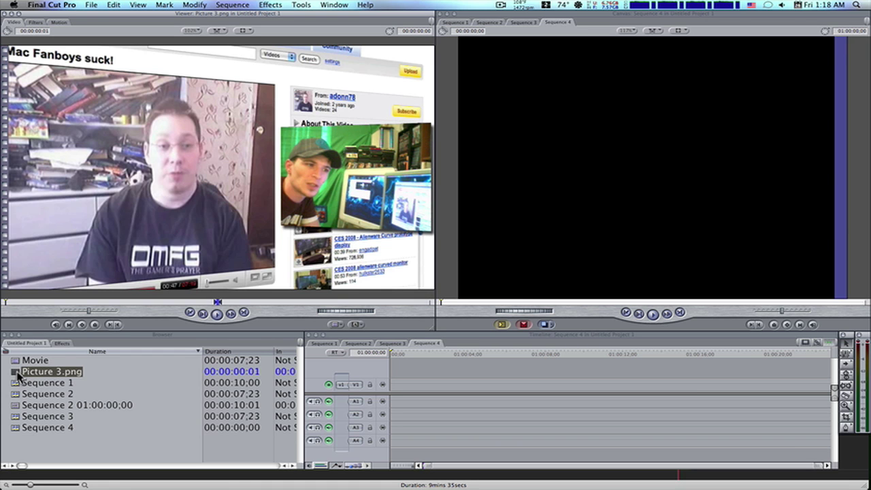
click(39, 32)
key(Return)
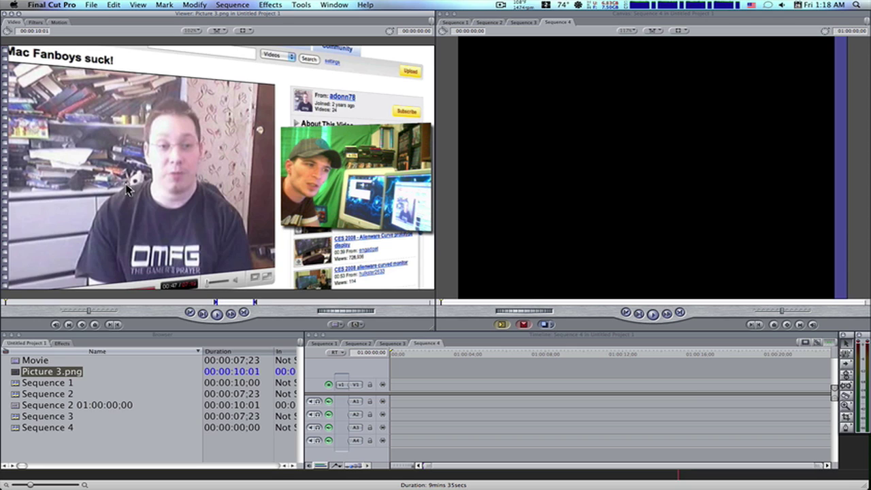
drag(128, 189, 393, 402)
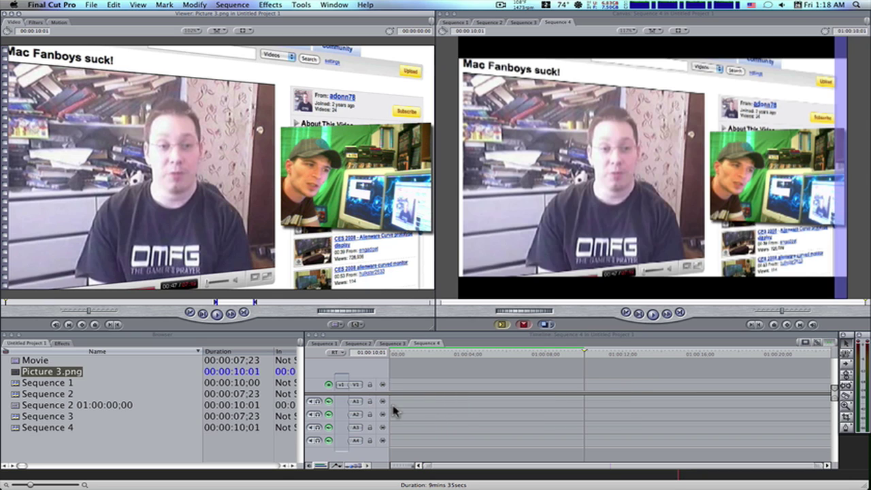
drag(439, 355, 428, 358)
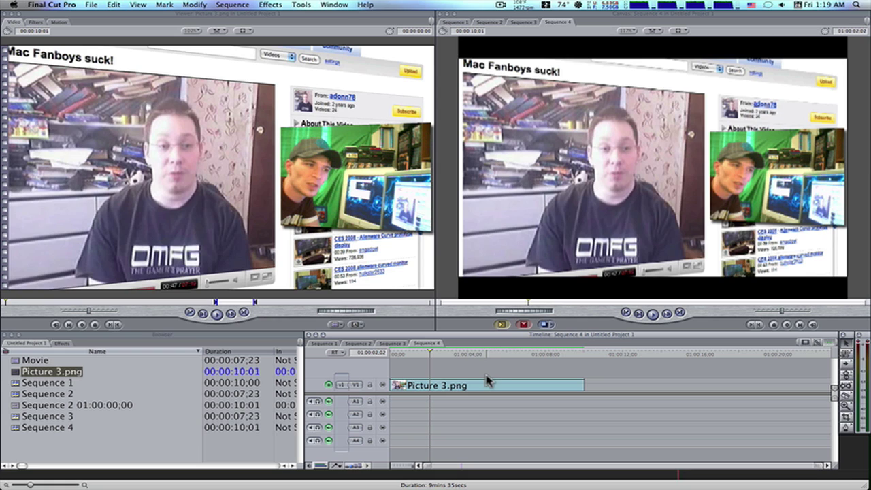
Create a Boris Vector Shape generator from the Generators list
click(355, 325)
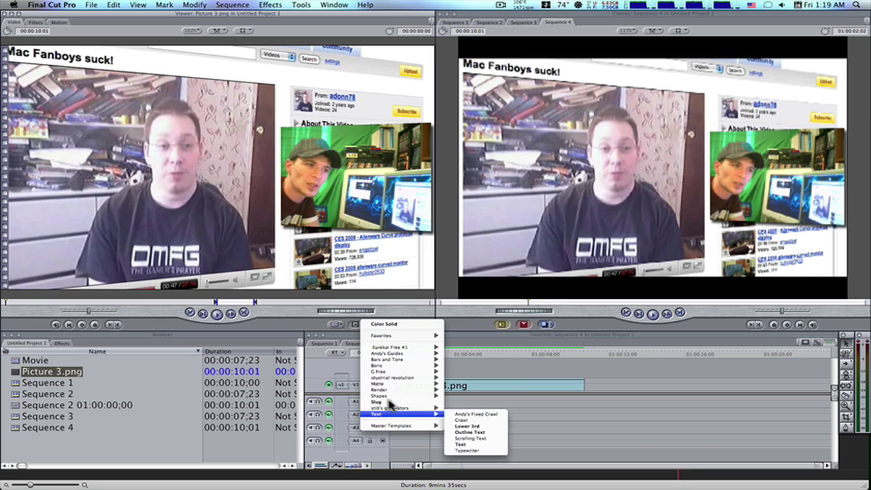
mouse_move(390, 375)
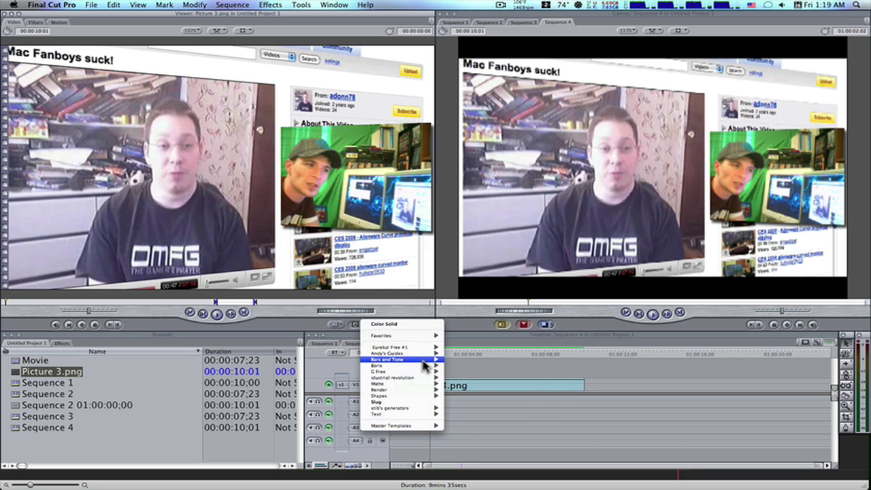
mouse_move(433, 367)
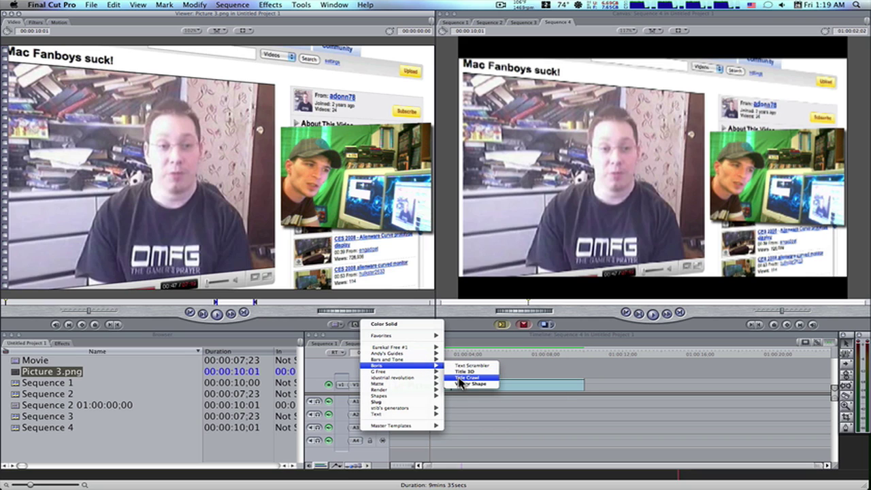
click(461, 387)
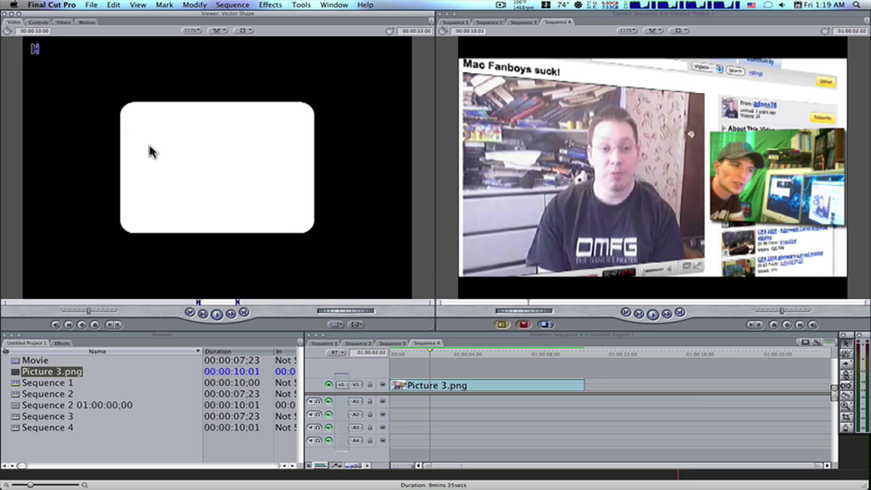
Superimpose the Vector Shape over the screenshot on V2 and show its Controls
drag(134, 147, 770, 288)
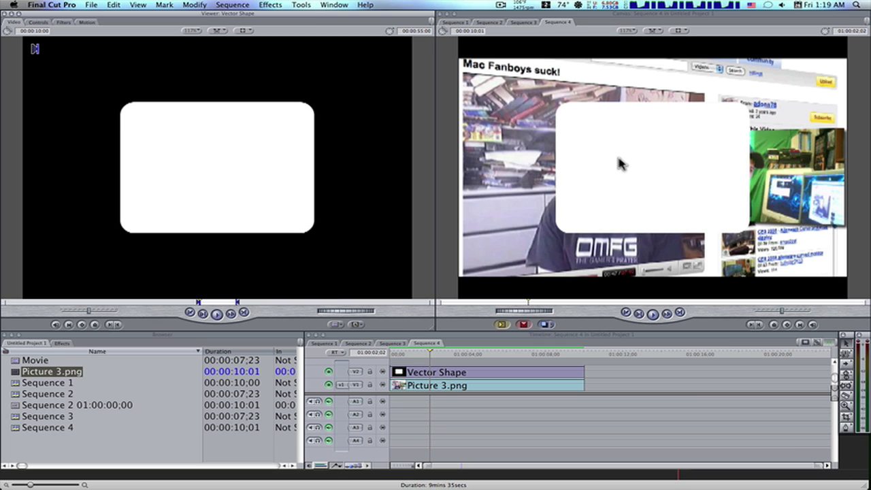
click(457, 376)
double_click(457, 376)
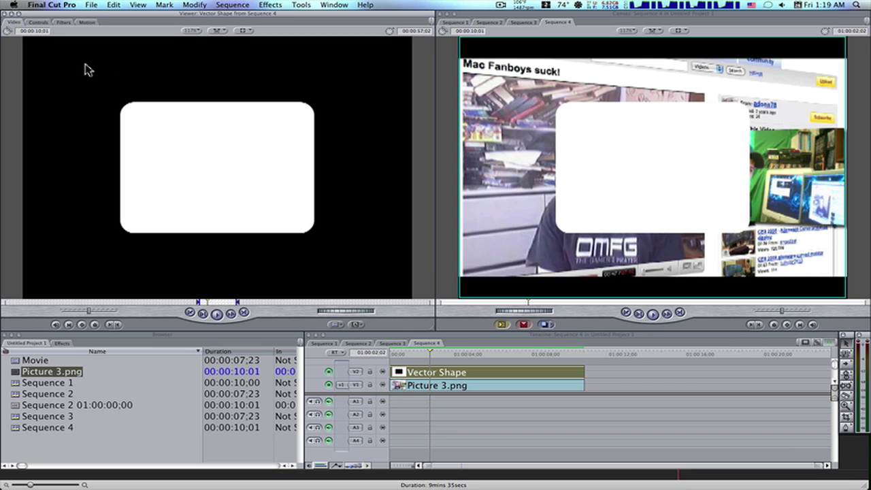
click(48, 23)
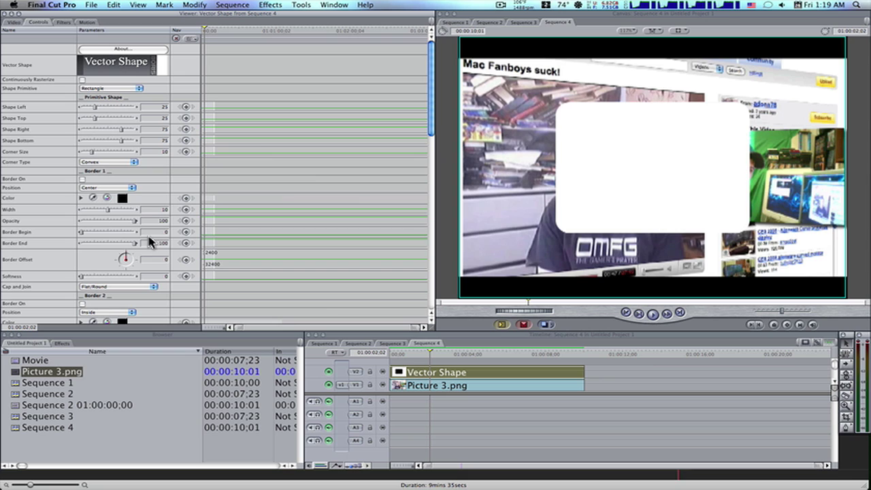
Change the shape to an oval and turn on a red Border 1
click(117, 94)
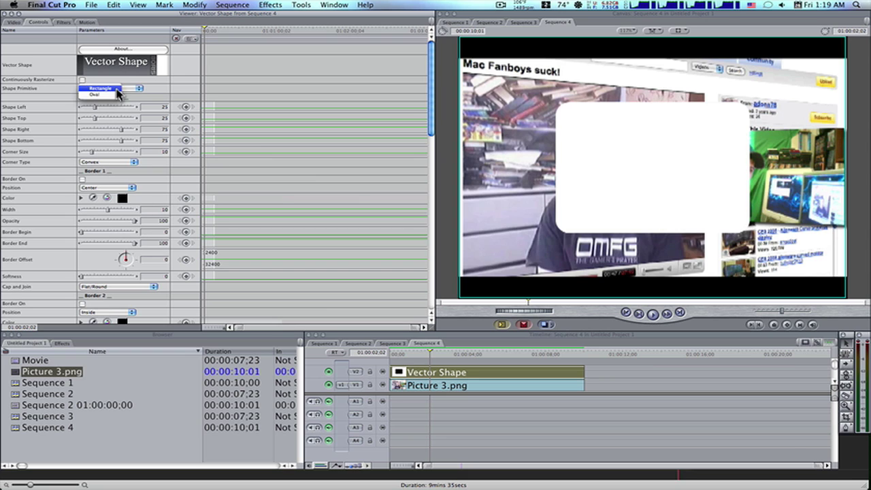
click(113, 97)
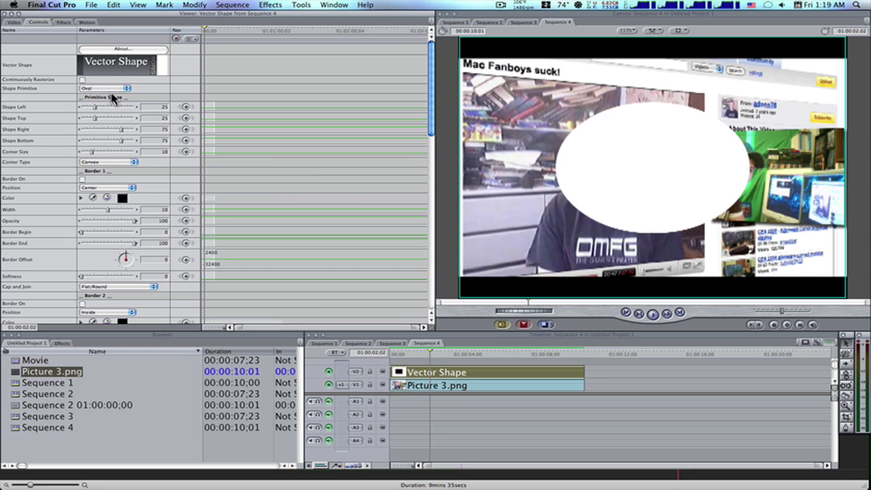
click(83, 179)
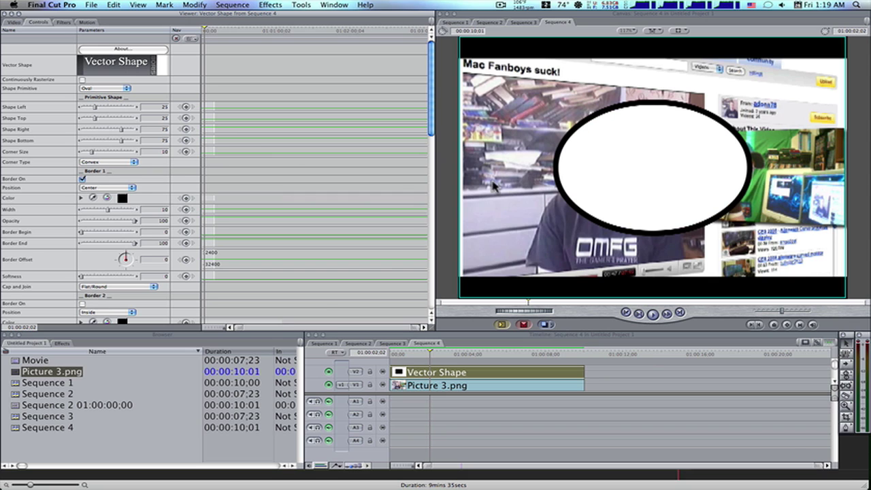
click(122, 199)
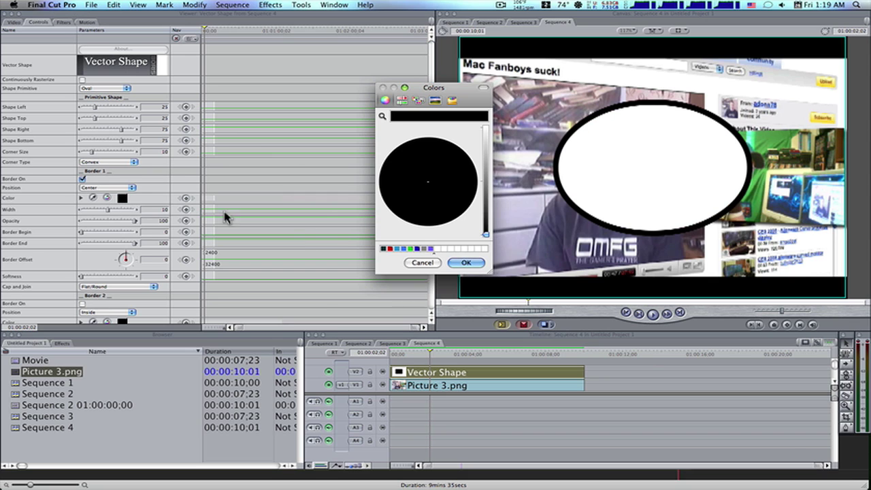
click(389, 249)
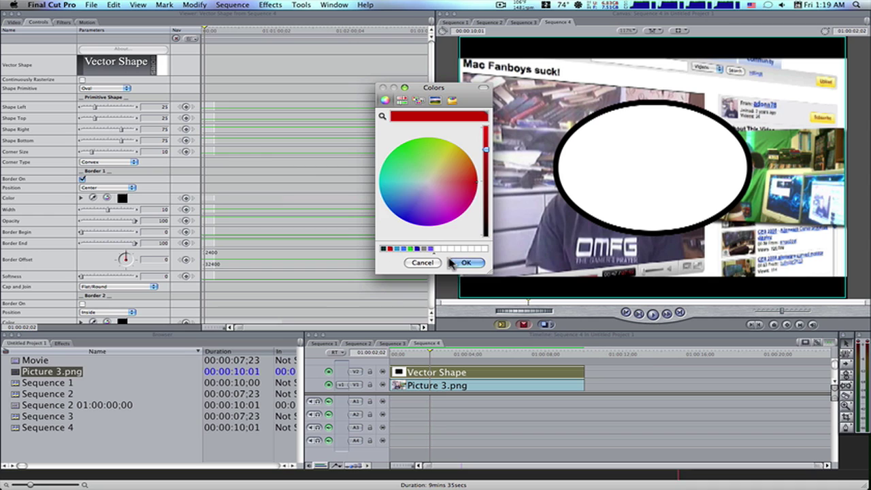
click(460, 263)
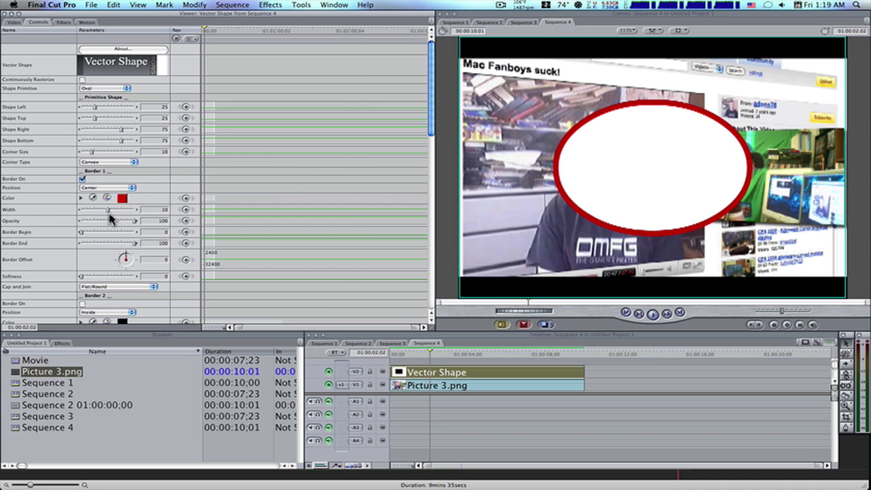
Soften the oval border's edge to 1.06 and scroll down to Shape Fill
scroll(272, 258, down, 3)
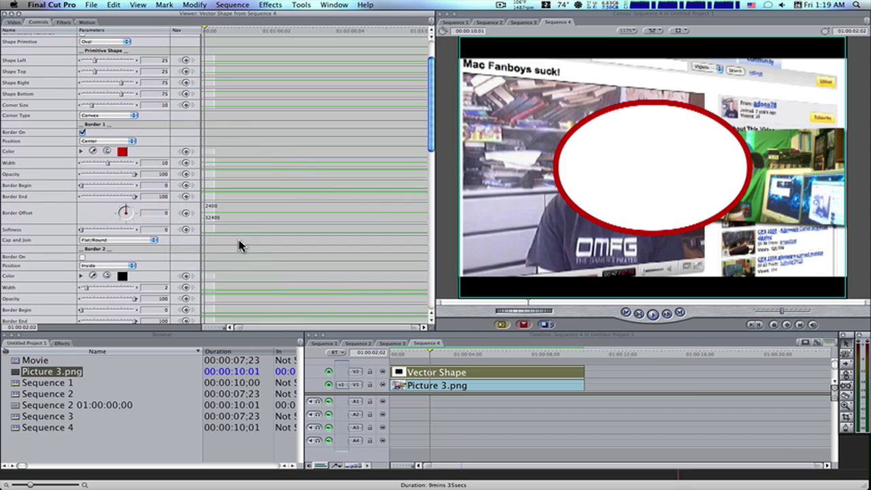
drag(81, 232, 90, 233)
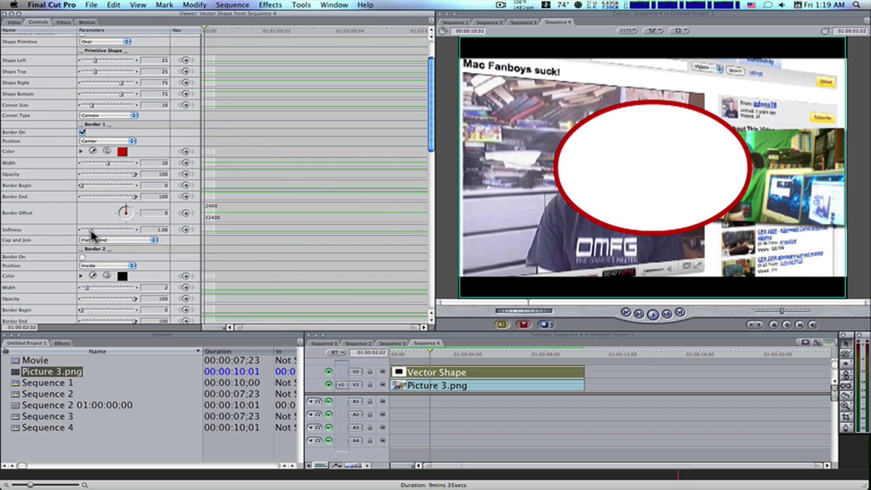
scroll(218, 236, down, 2)
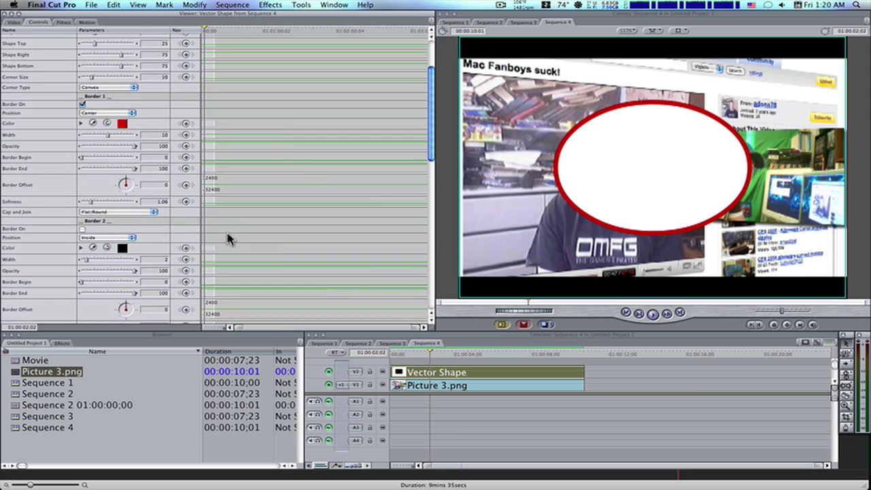
scroll(228, 238, down, 15)
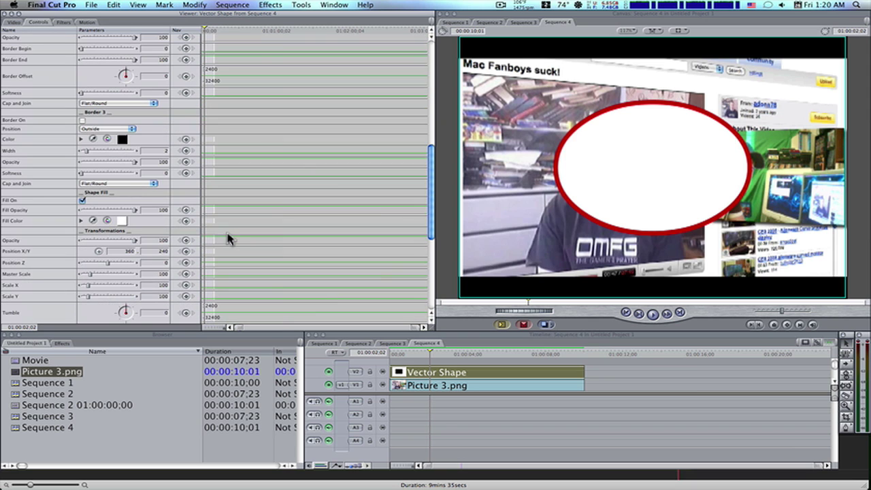
Remove the oval's white fill and move it over the man's face
click(82, 200)
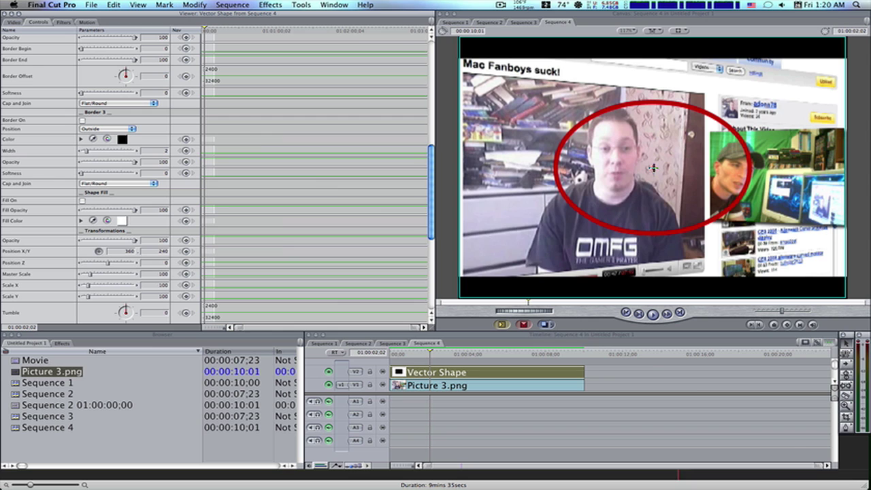
drag(653, 168, 620, 159)
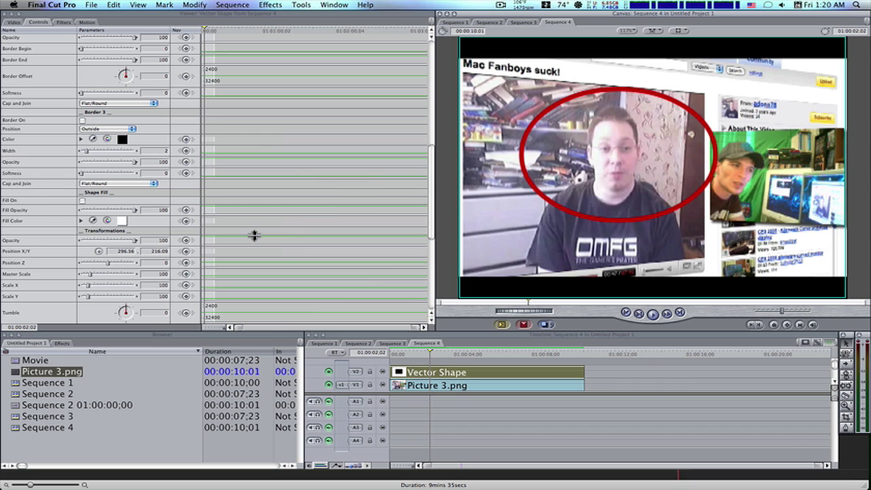
scroll(253, 236, down, 5)
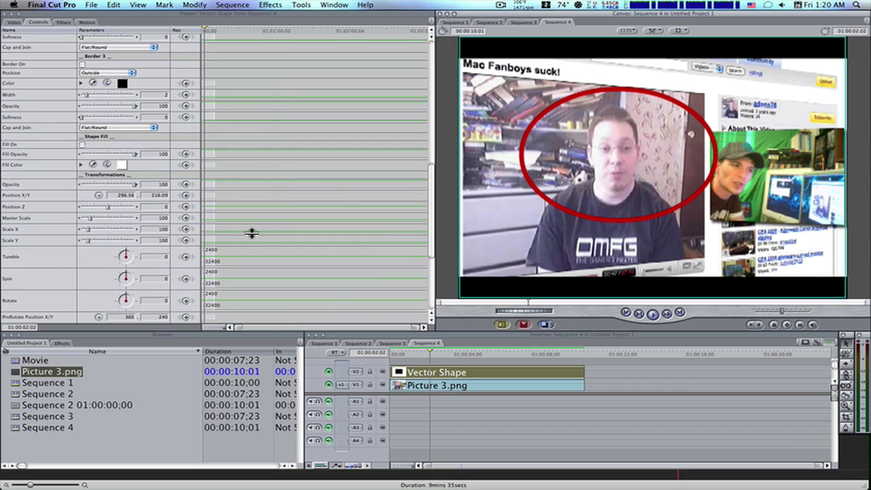
Set the oval's Master Scale to 92 and Tumble to 34
drag(93, 223, 89, 220)
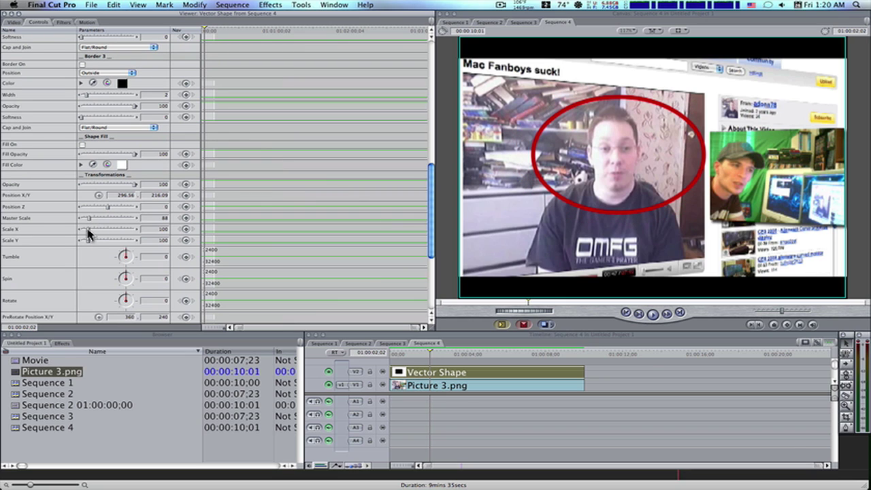
scroll(259, 243, down, 5)
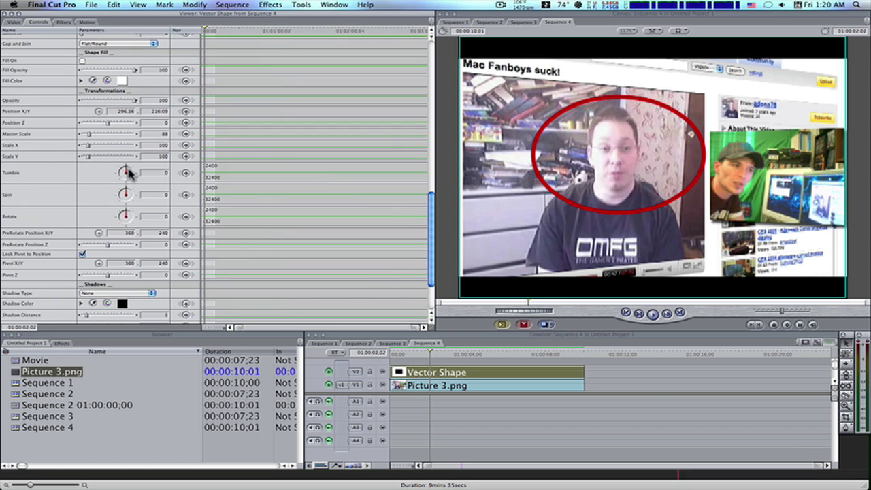
drag(127, 172, 131, 174)
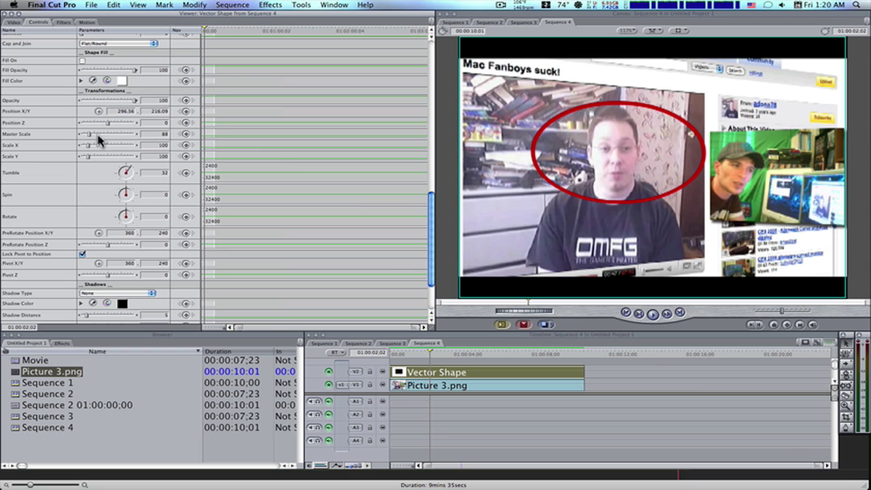
drag(136, 138, 137, 140)
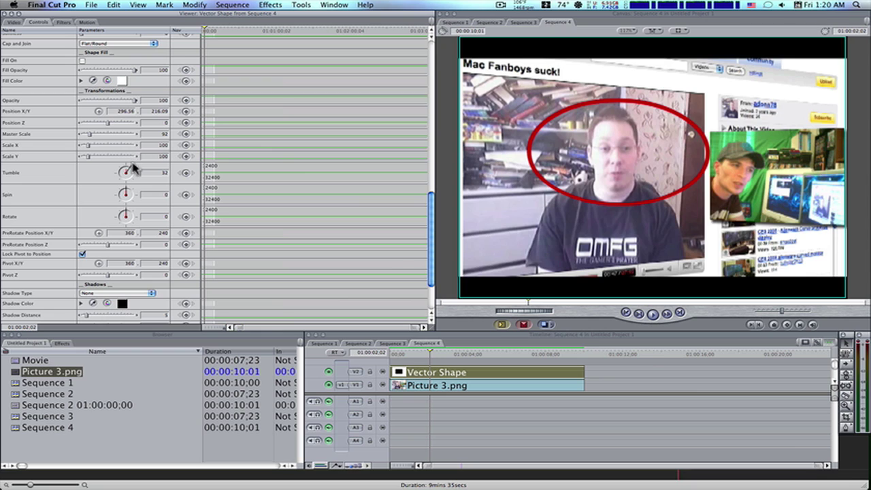
drag(131, 172, 132, 173)
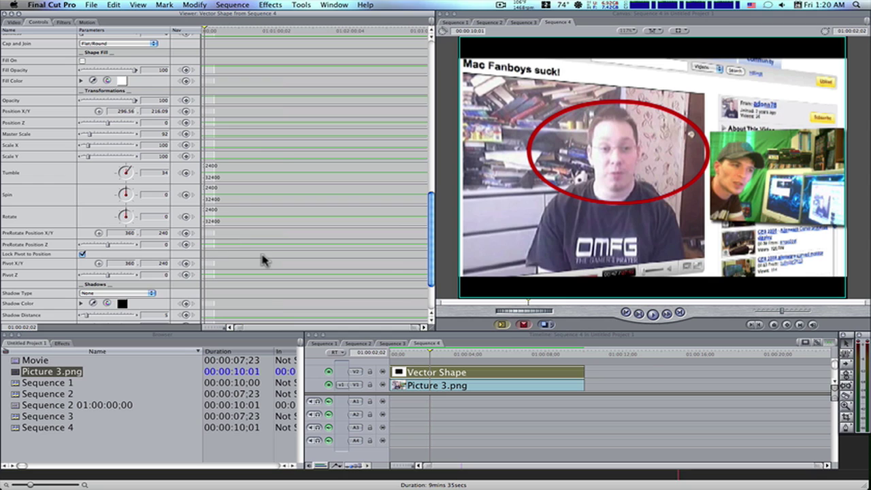
Set the oval's Shadow Type to Cast Shadow
scroll(264, 260, down, 2)
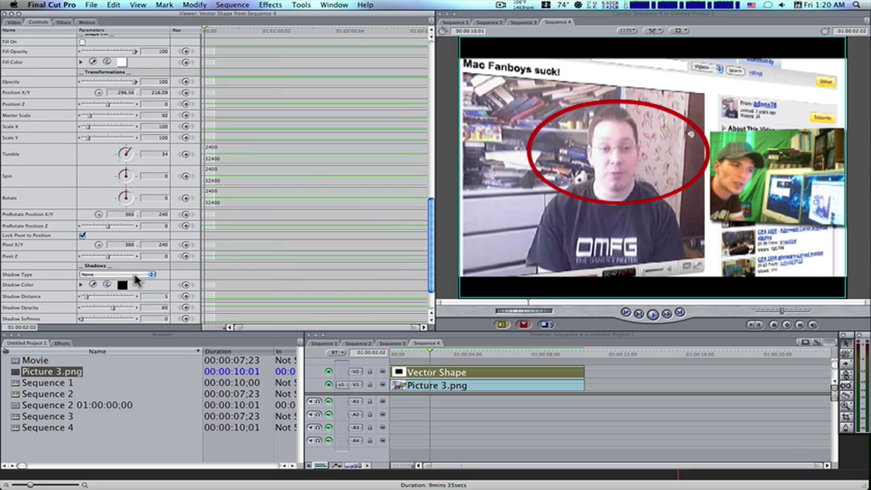
click(136, 279)
click(124, 287)
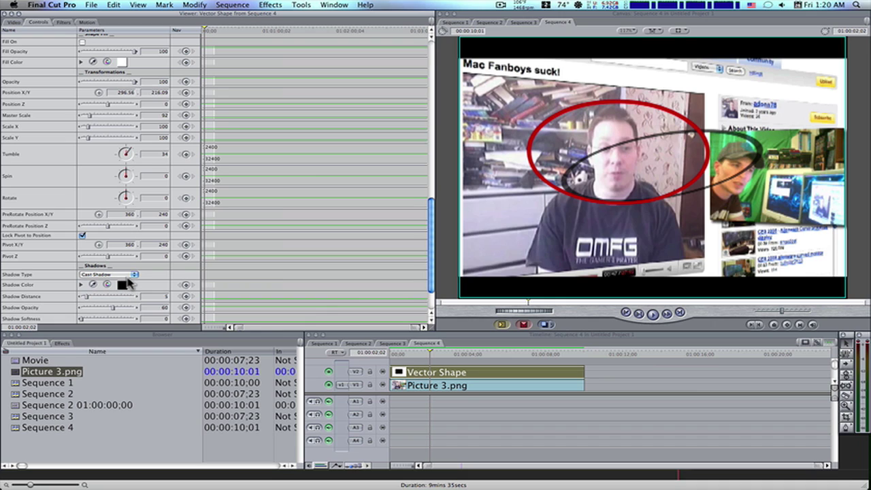
Try Drop Shadow, return to Cast Shadow, and set Shadow Softness to 12
click(126, 275)
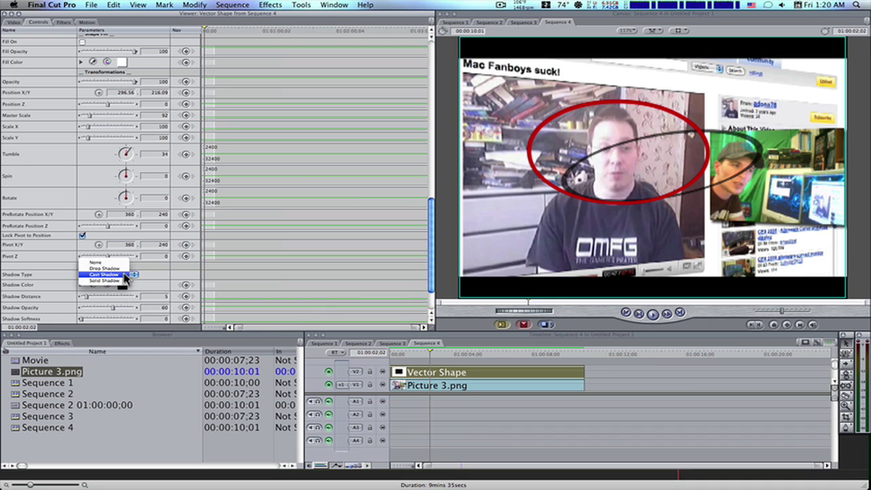
click(115, 268)
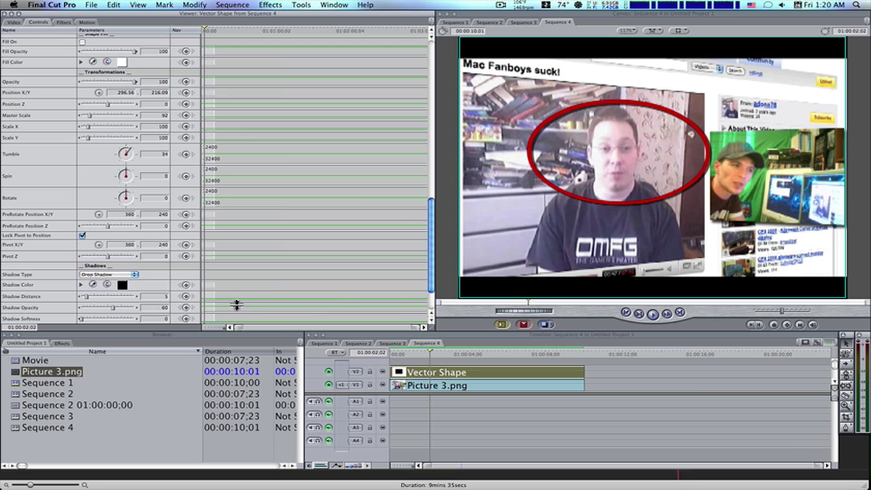
scroll(238, 302, down, 3)
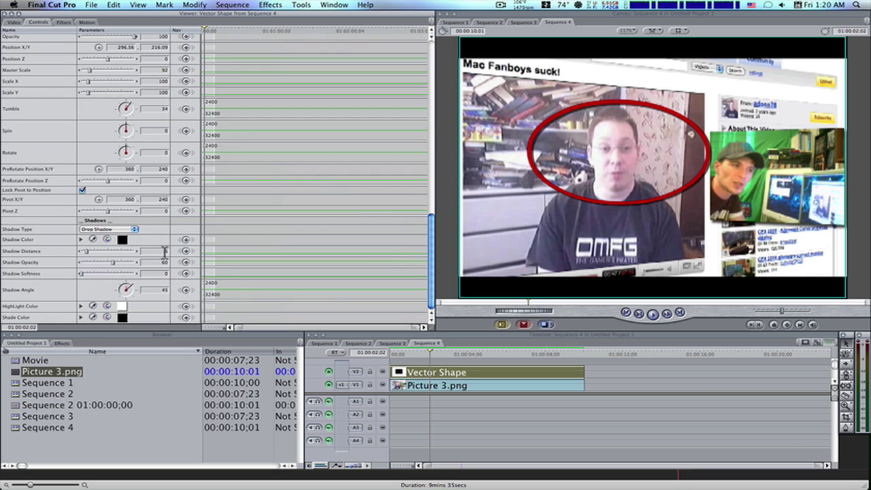
click(124, 230)
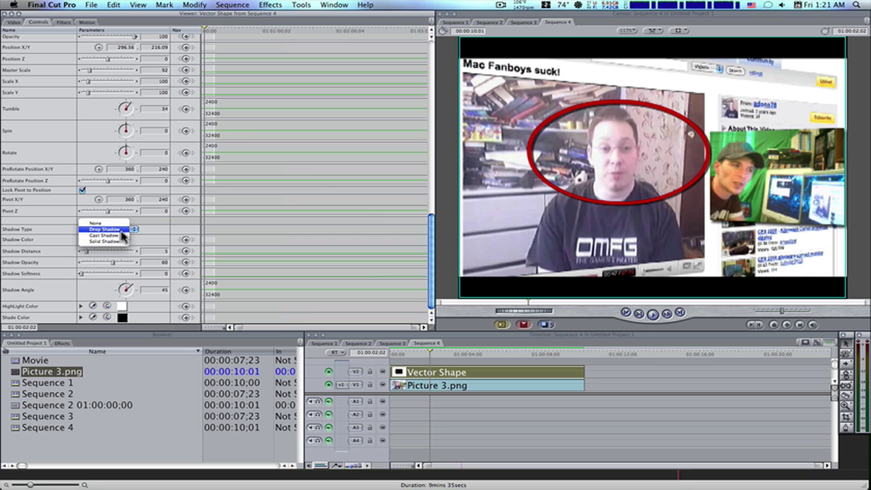
click(122, 236)
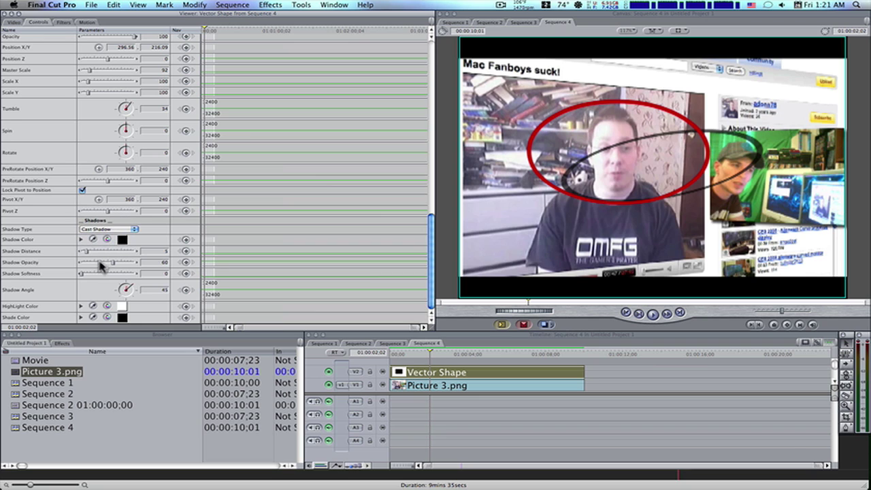
drag(83, 274, 108, 283)
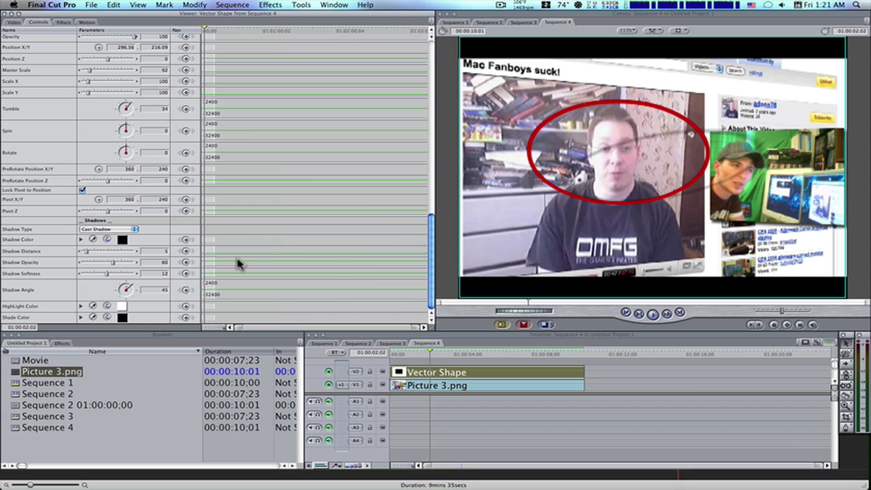
Scroll the Controls tab up to Border 1's Border On, Color and Border Begin settings
scroll(235, 262, up, 1)
scroll(236, 263, up, 1)
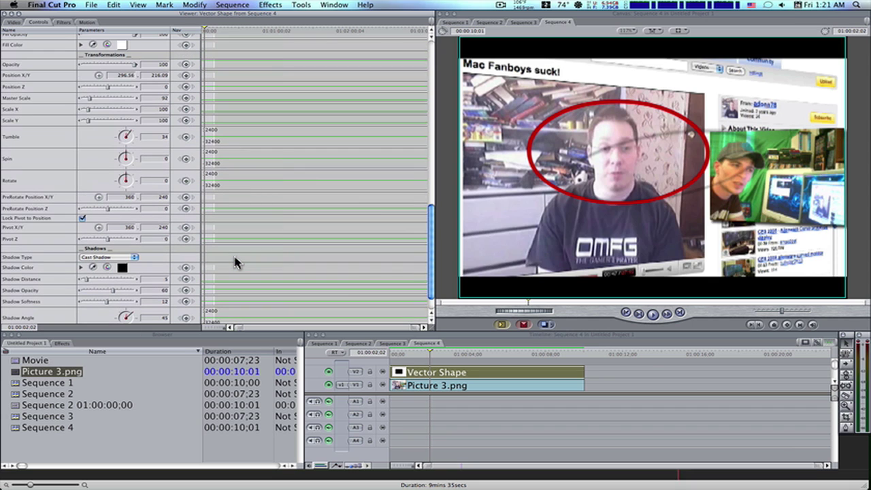
scroll(235, 262, up, 6)
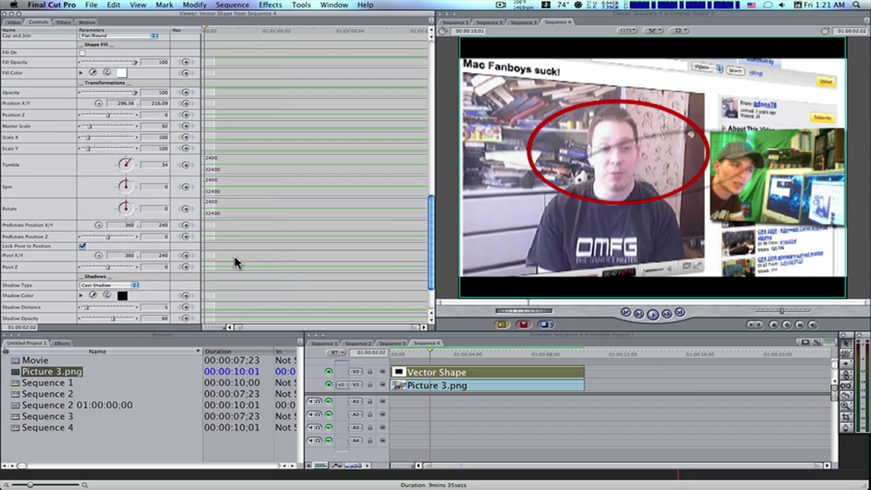
scroll(236, 263, up, 1)
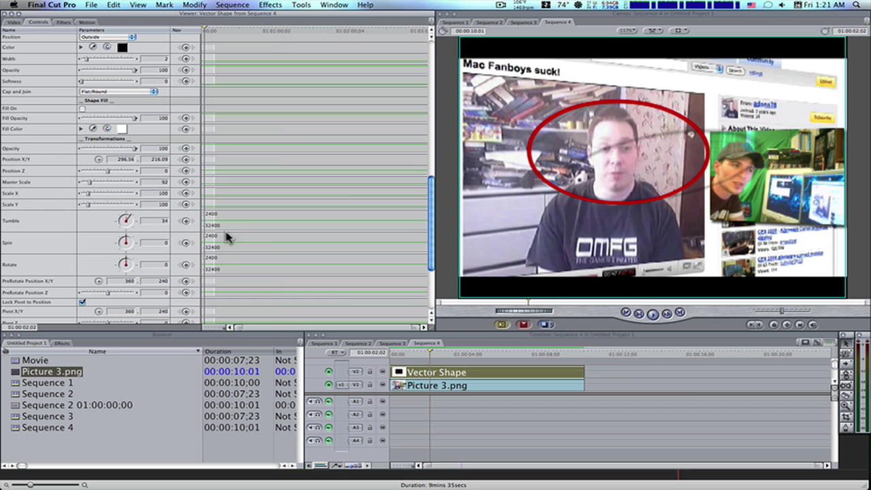
scroll(243, 241, up, 6)
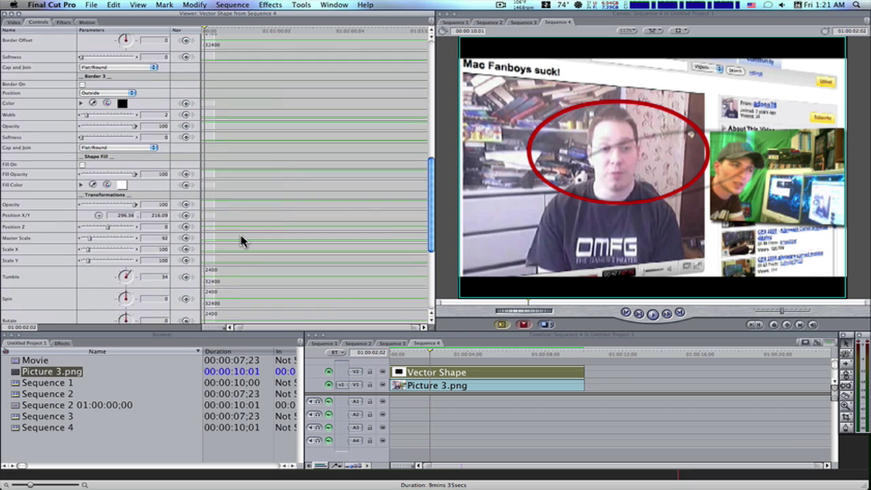
scroll(243, 242, up, 3)
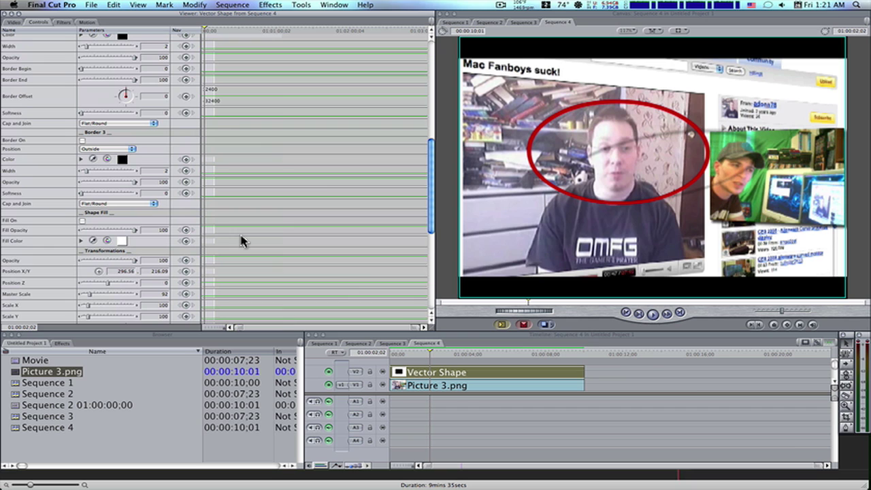
scroll(243, 241, up, 5)
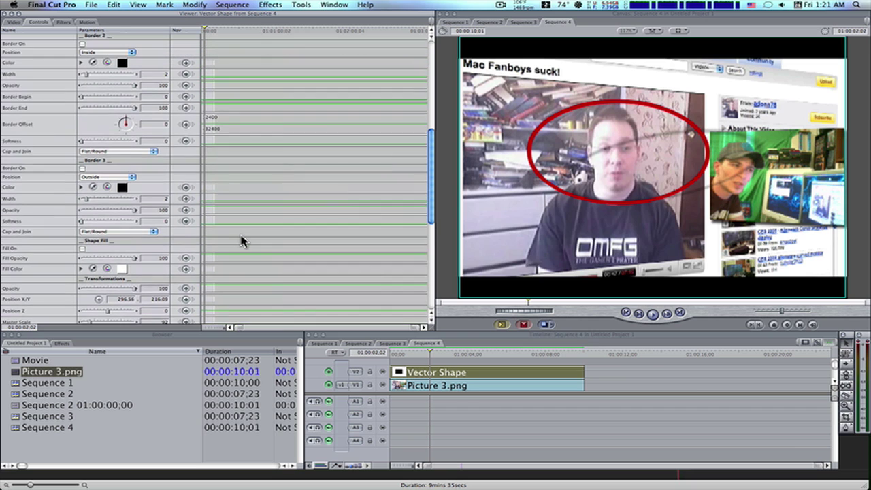
scroll(243, 241, up, 2)
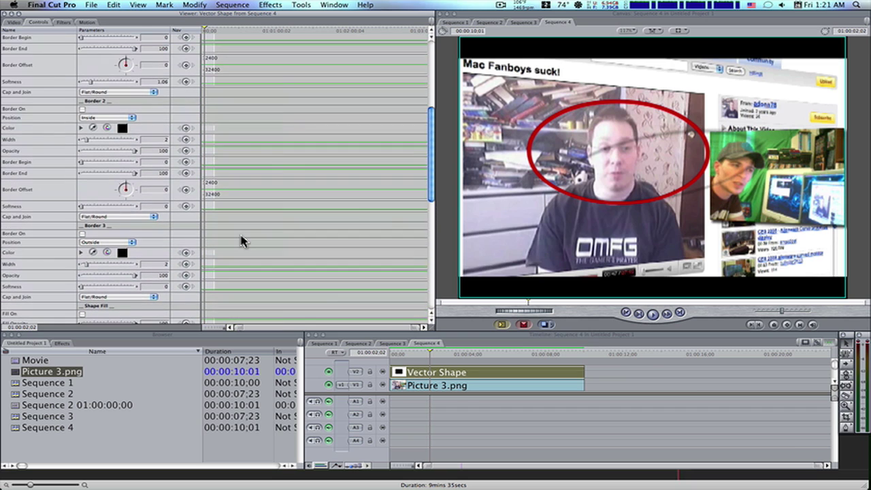
scroll(243, 241, up, 8)
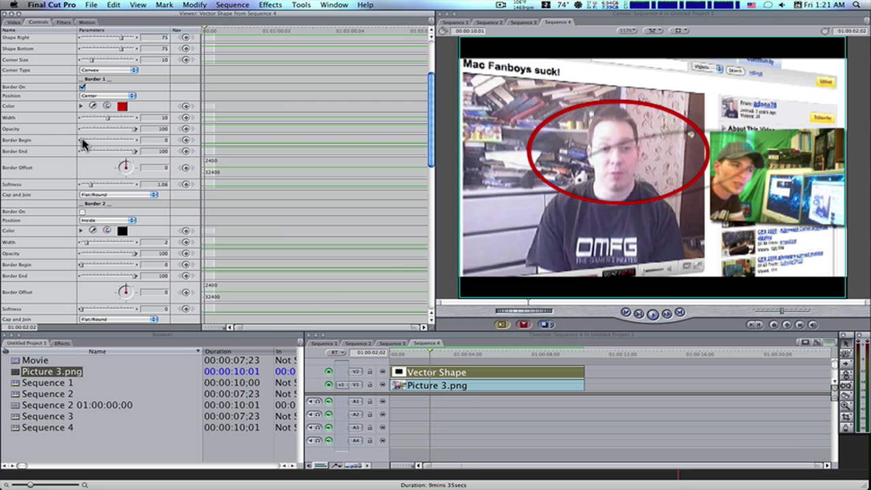
Keyframe Border Begin at 100, then at 0 a few frames later, and play the draw-on
drag(82, 142, 138, 153)
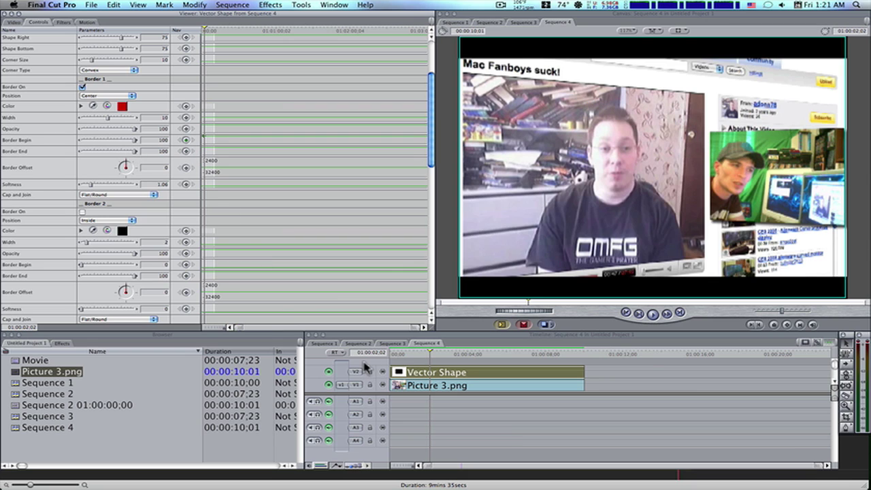
click(460, 342)
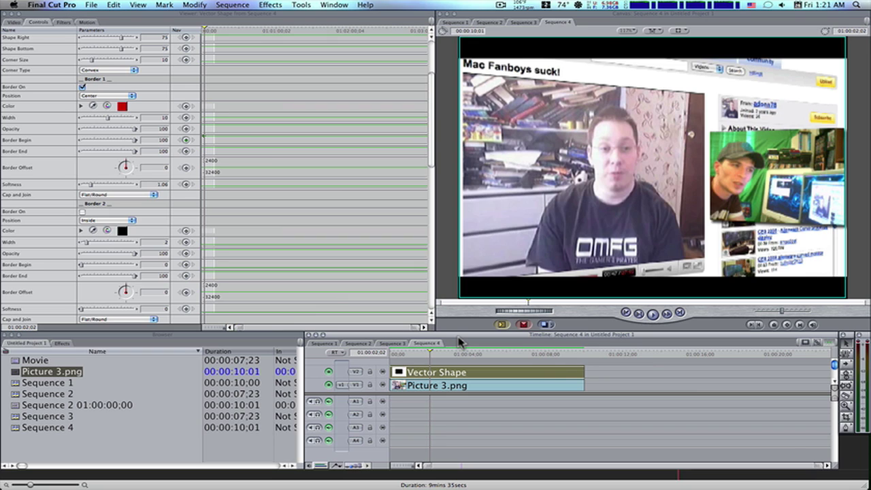
key(Right)
key(Right)
key(Right)
key(Right)
key(Right)
key(Right)
key(Right)
key(Right)
key(Right)
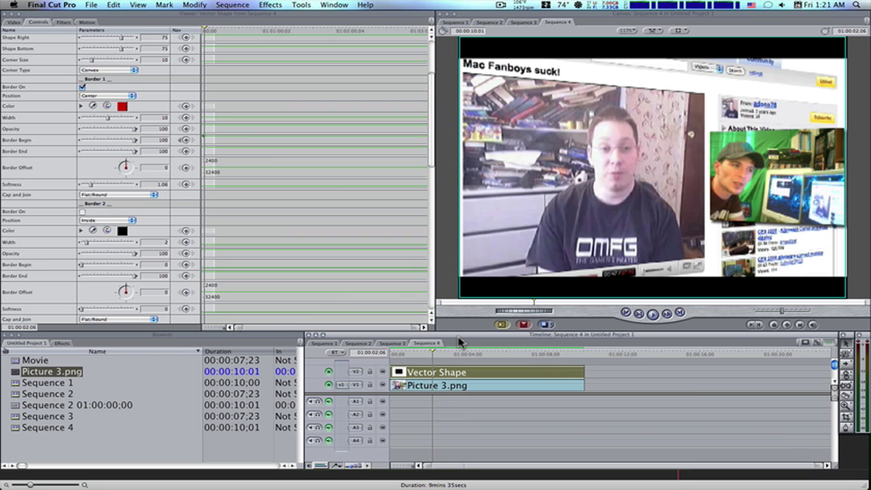
key(Right)
key(Right)
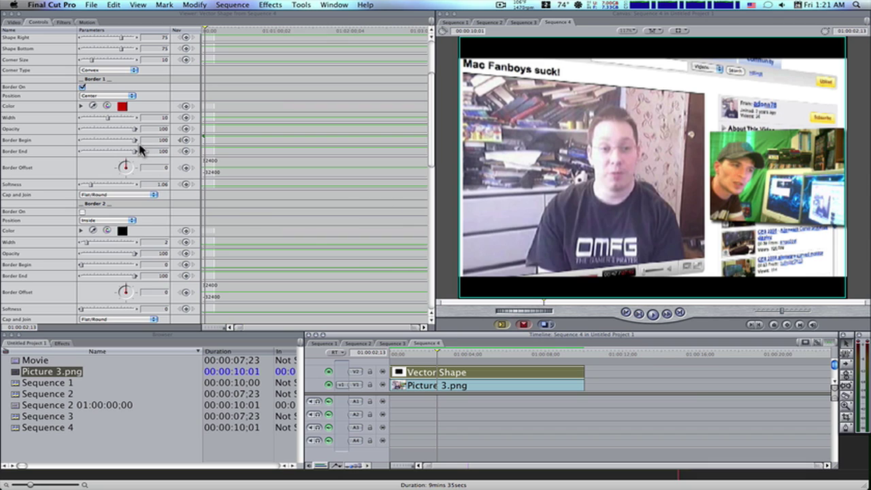
drag(134, 141, 59, 152)
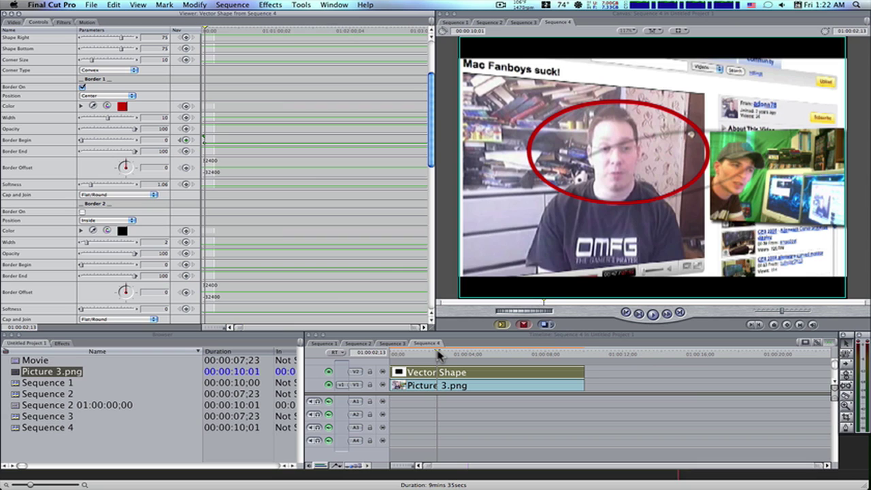
drag(439, 353, 429, 356)
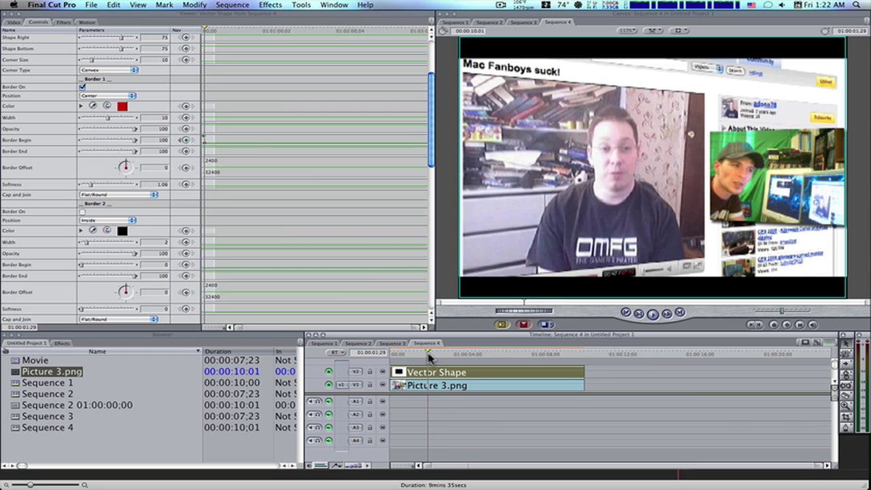
click(652, 315)
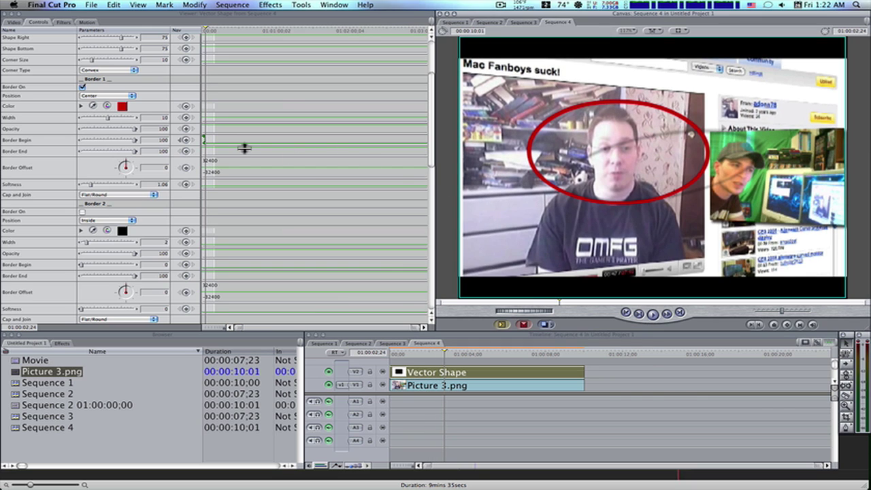
Zoom in on the keyframe graph and drag the second Border Begin keyframe later
alt+click(211, 140)
click(211, 139)
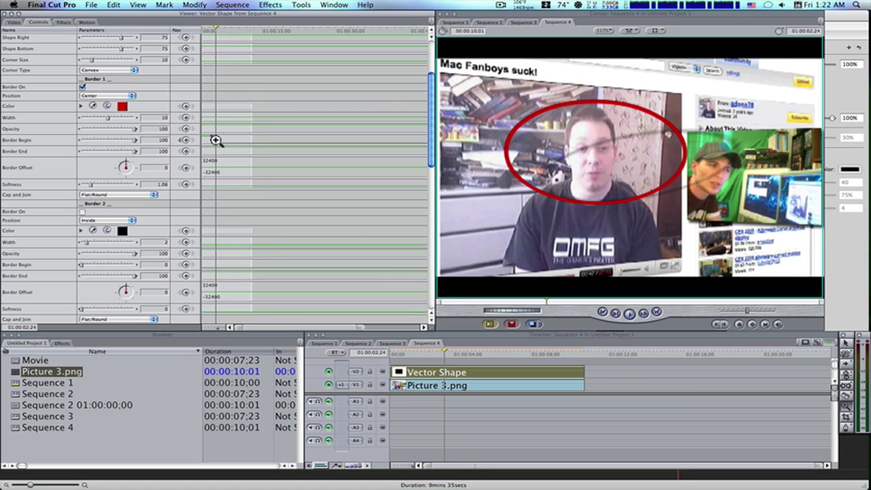
click(230, 140)
click(231, 140)
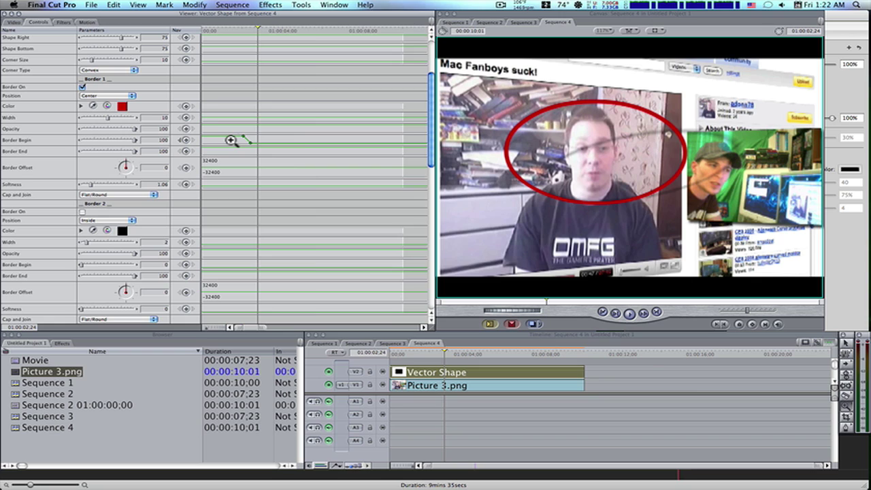
click(230, 140)
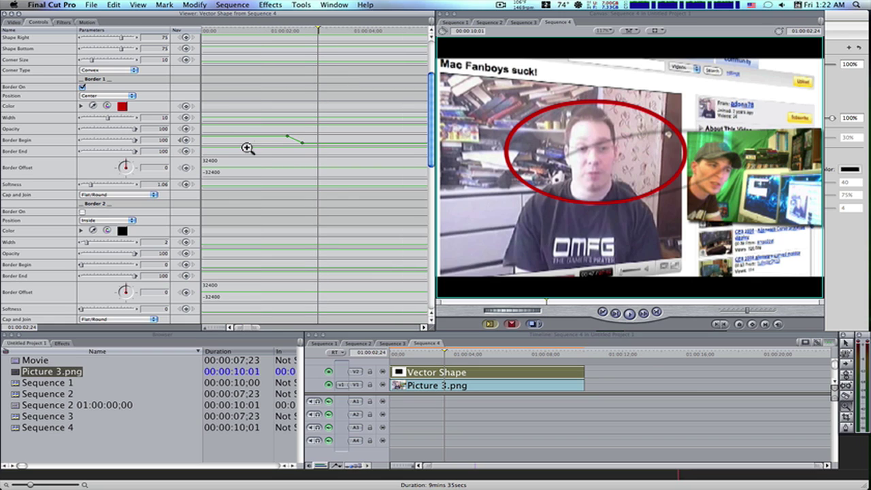
key(a)
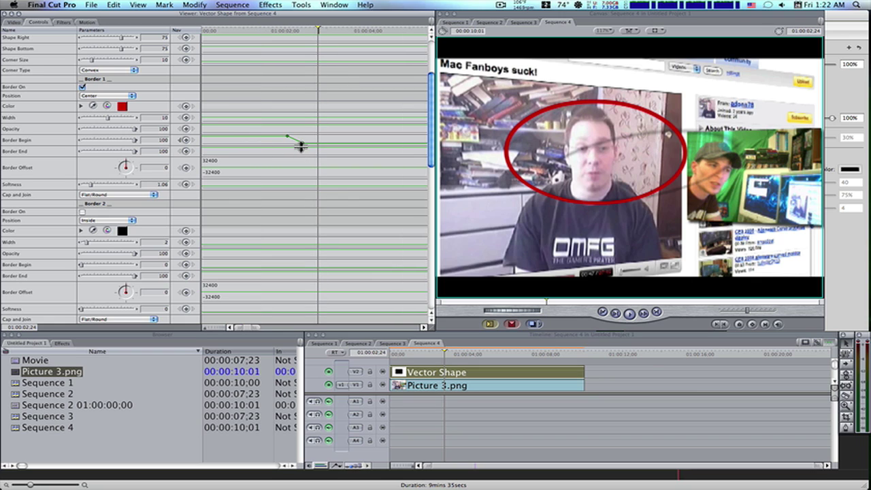
drag(302, 141, 383, 147)
drag(447, 356, 431, 356)
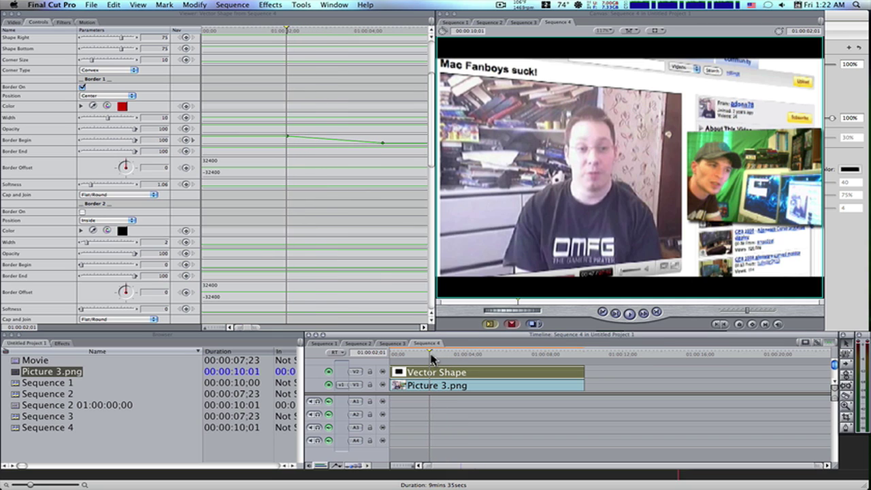
Nudge the last Border Begin keyframe slightly earlier, enlarge its graph row, and replay
click(629, 313)
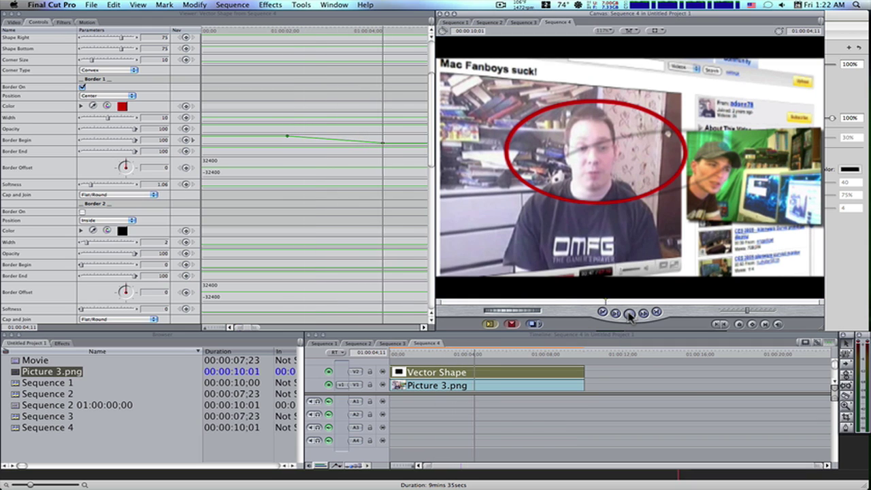
click(629, 313)
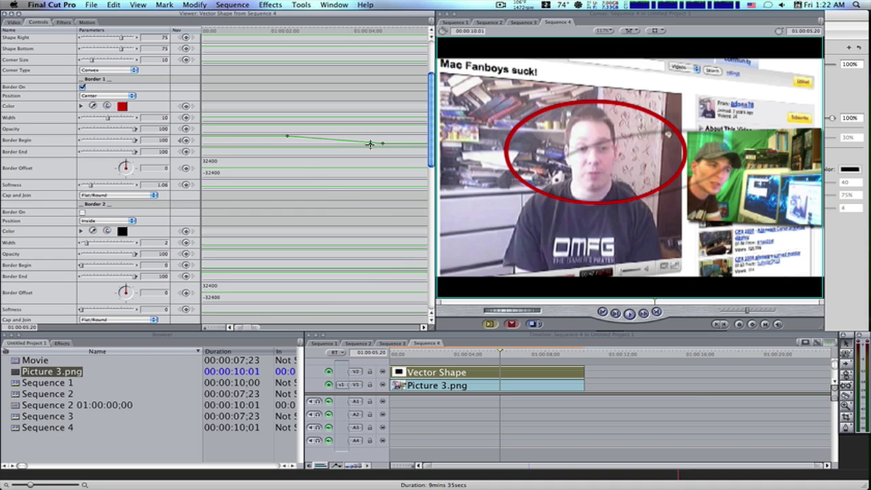
drag(382, 143, 358, 145)
click(360, 151)
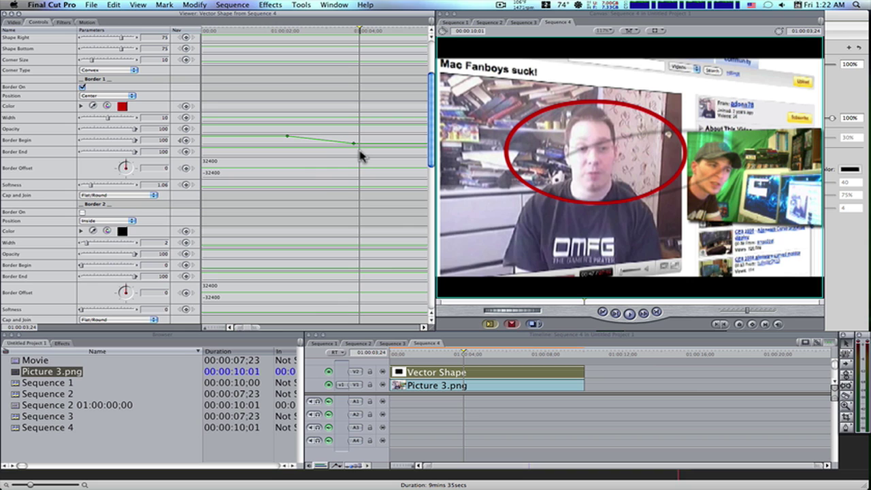
drag(363, 167, 359, 200)
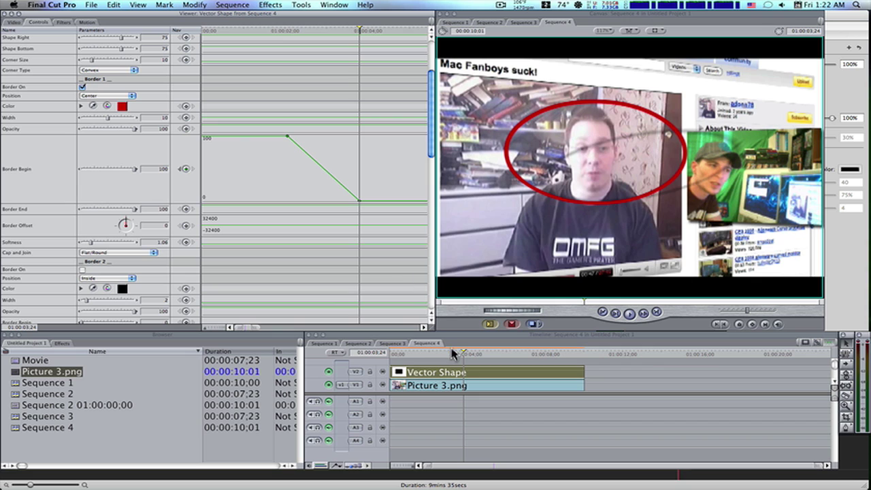
drag(456, 354, 429, 358)
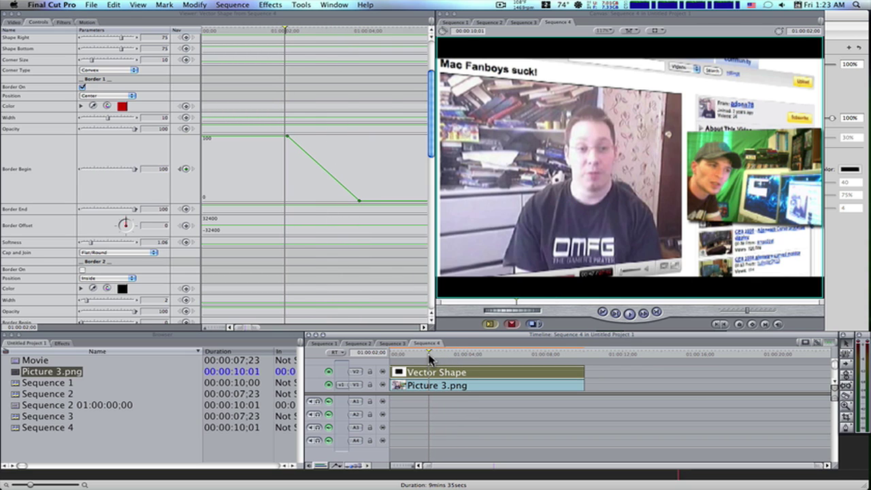
key(space)
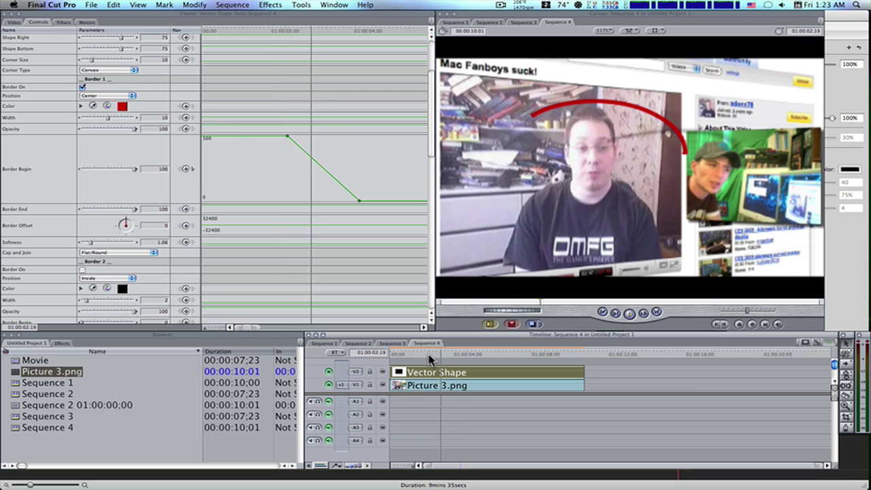